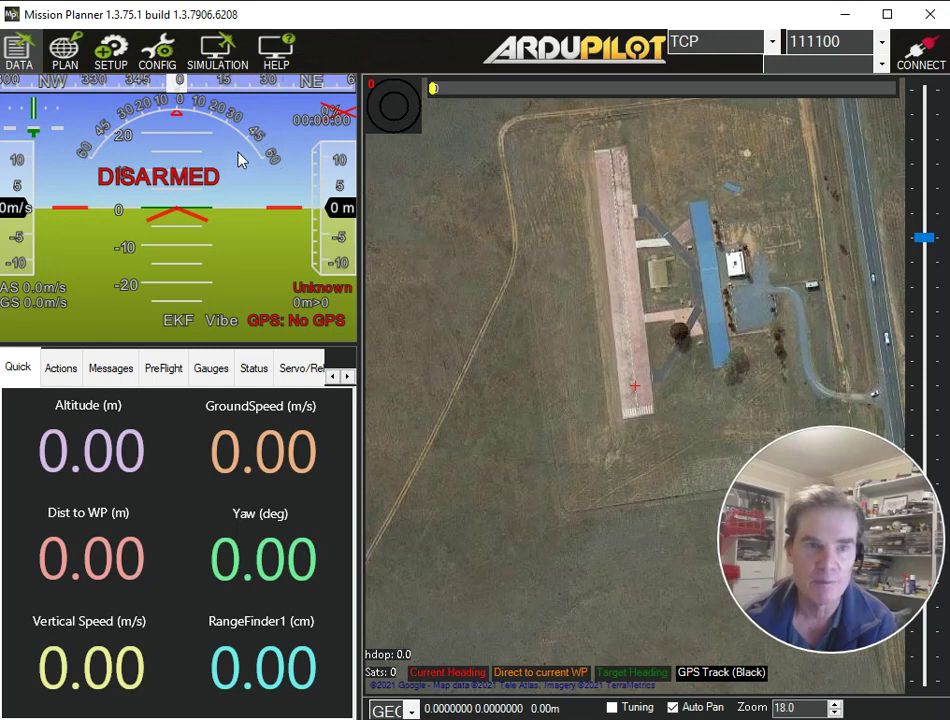
Start a Multirotor SITL simulation on the V4.2.0-dev build, then disconnect from it
left_click(212, 45)
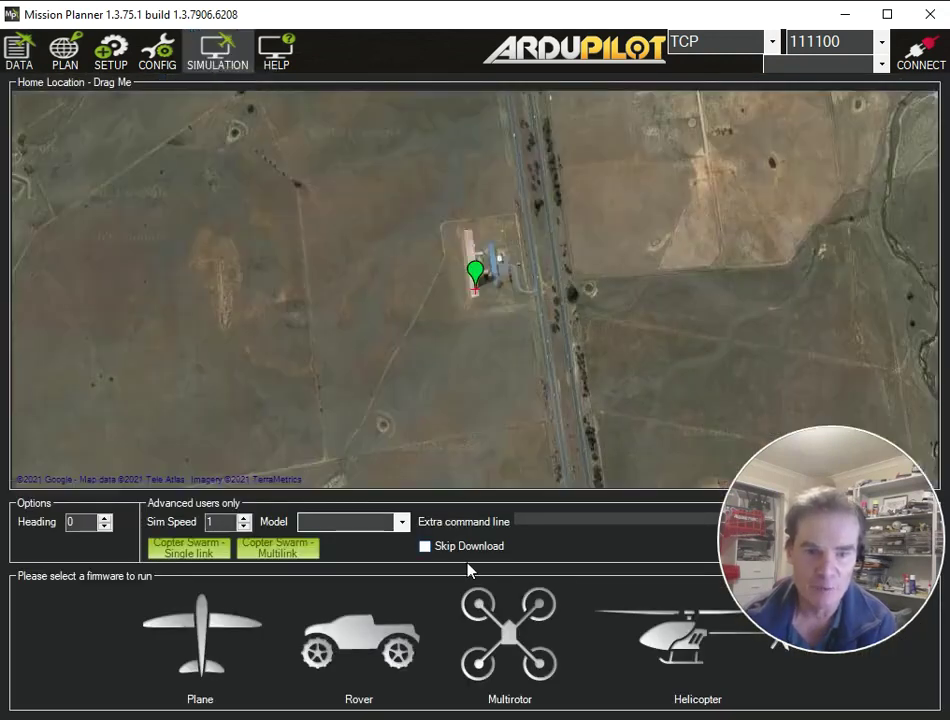
left_click(506, 645)
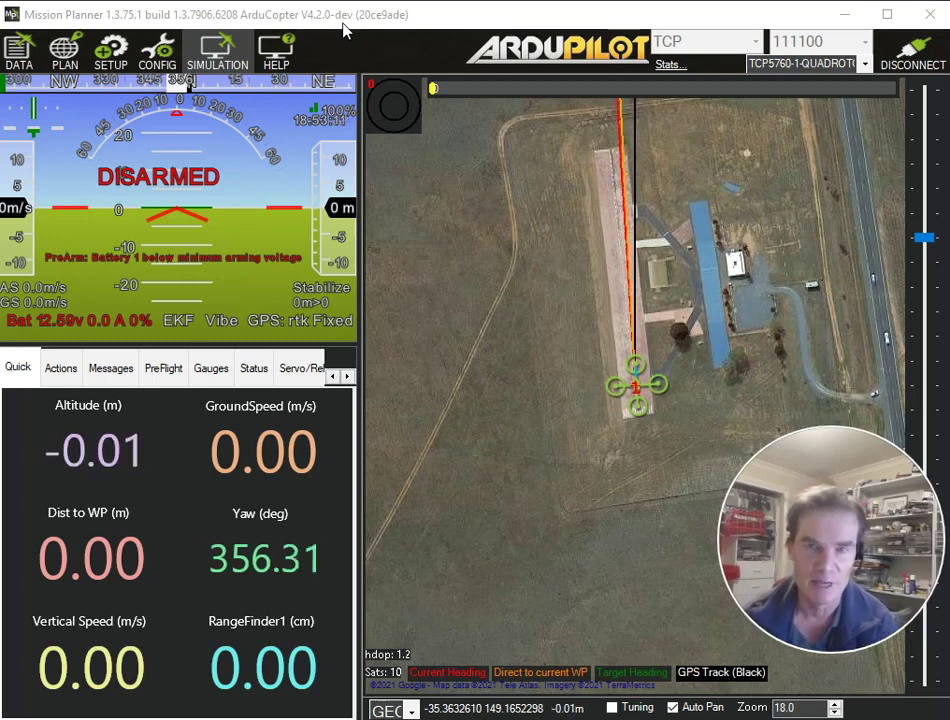
left_click(900, 62)
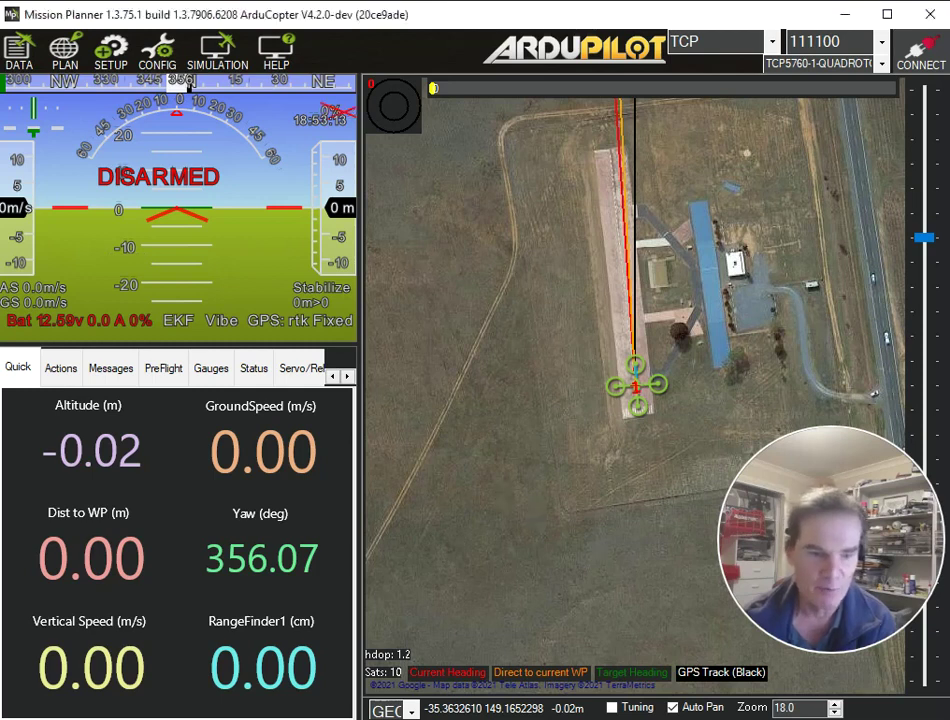
Bring Chrome forward on the firmware.ardupilot.org site and close the downloads bar
key("alt+Tab")
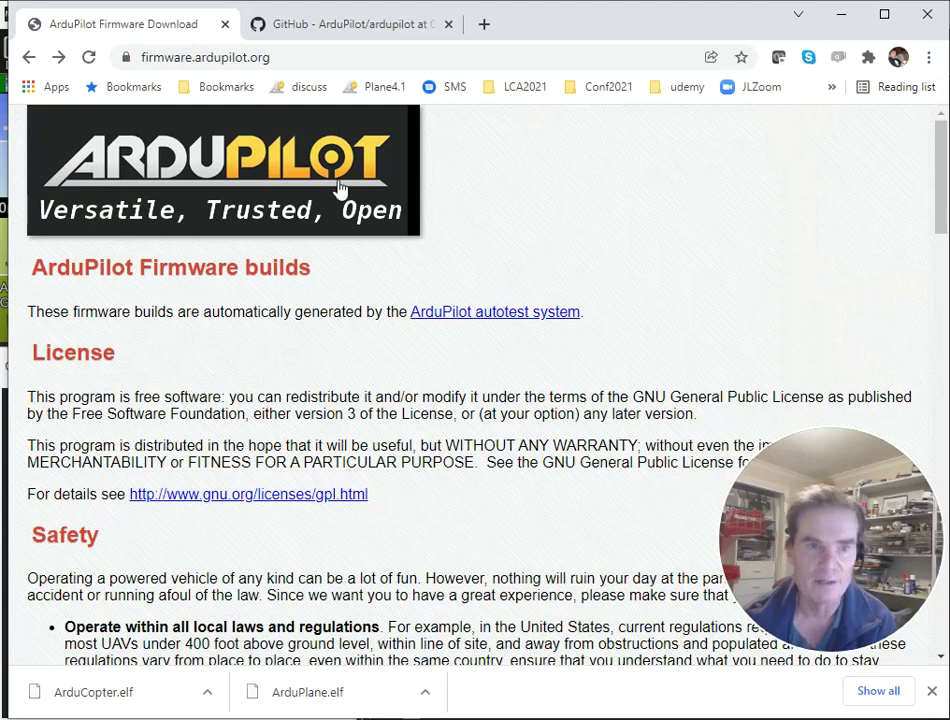
double_click(192, 59)
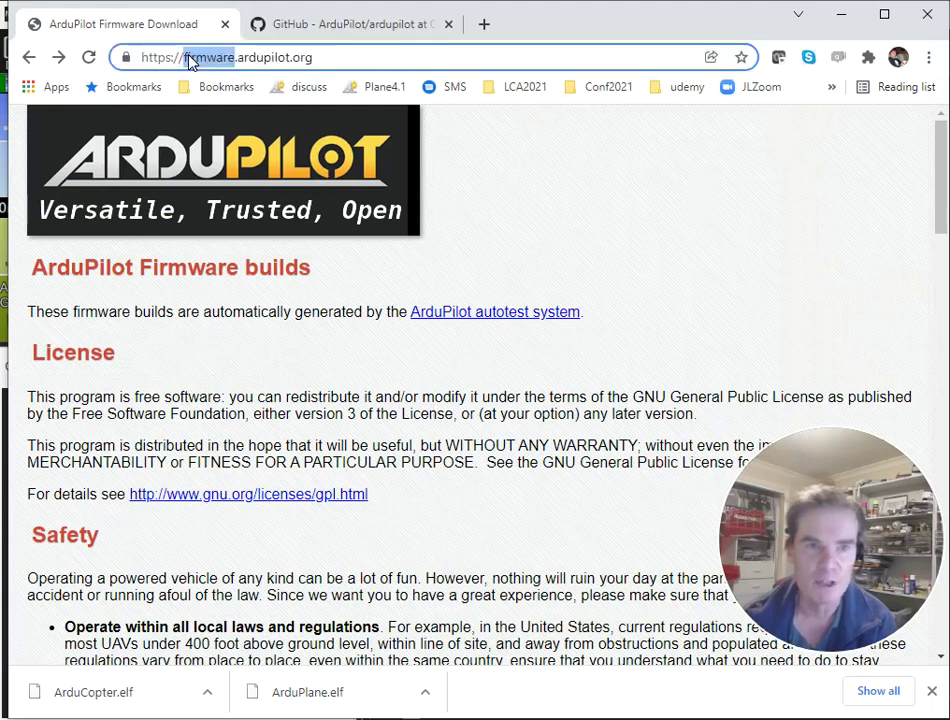
left_click(191, 59)
left_click(357, 67)
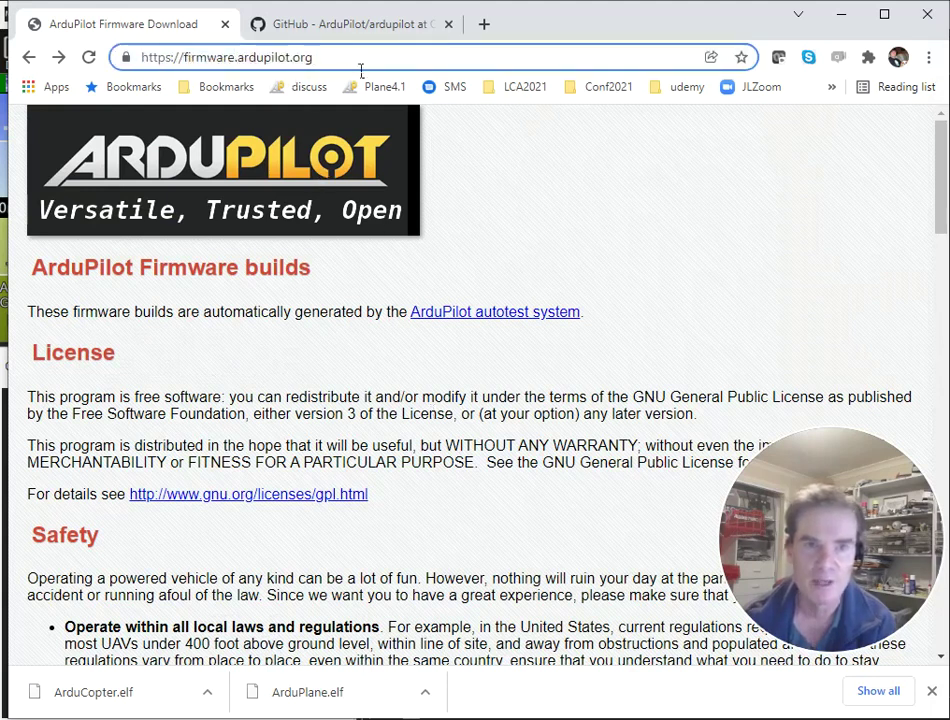
scroll(303, 212, "down", 1)
scroll(303, 212, "down", 3)
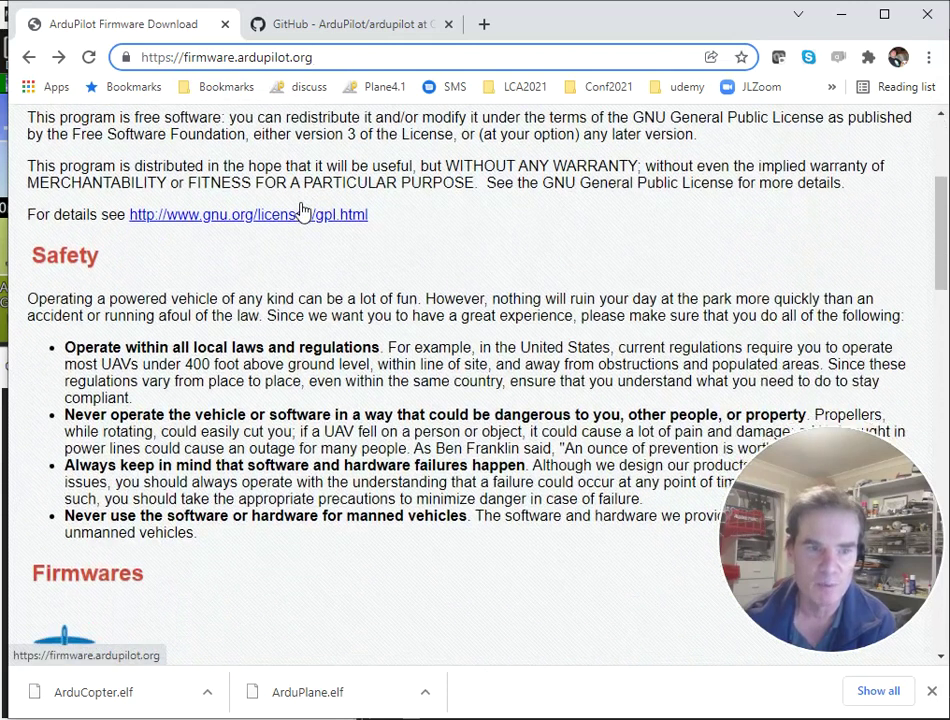
left_click(931, 691)
Browse into the Tools/MissionPlanner folder and then its sitl subfolder
scroll(340, 455, "down", 2)
scroll(339, 449, "down", 3)
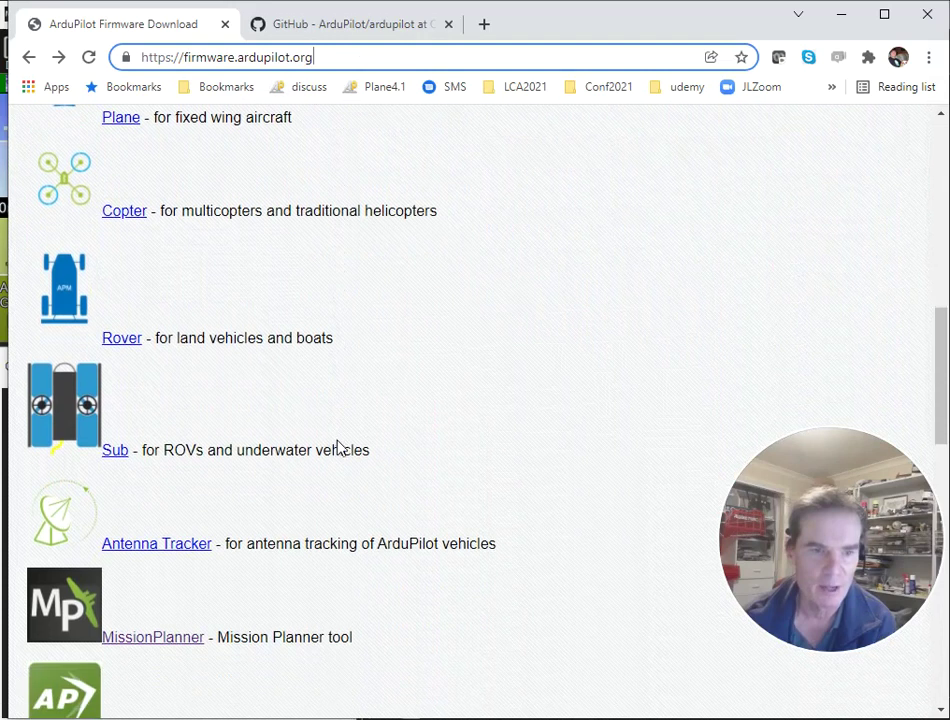
scroll(131, 451, "down", 2)
left_click(155, 459)
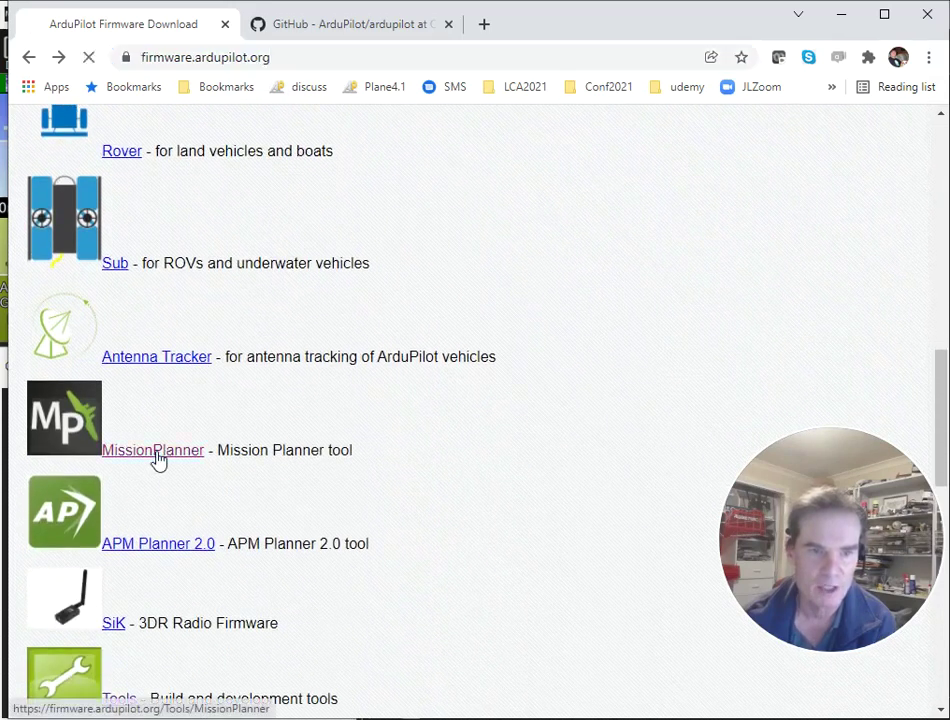
scroll(229, 341, "down", 2)
scroll(229, 341, "down", 2)
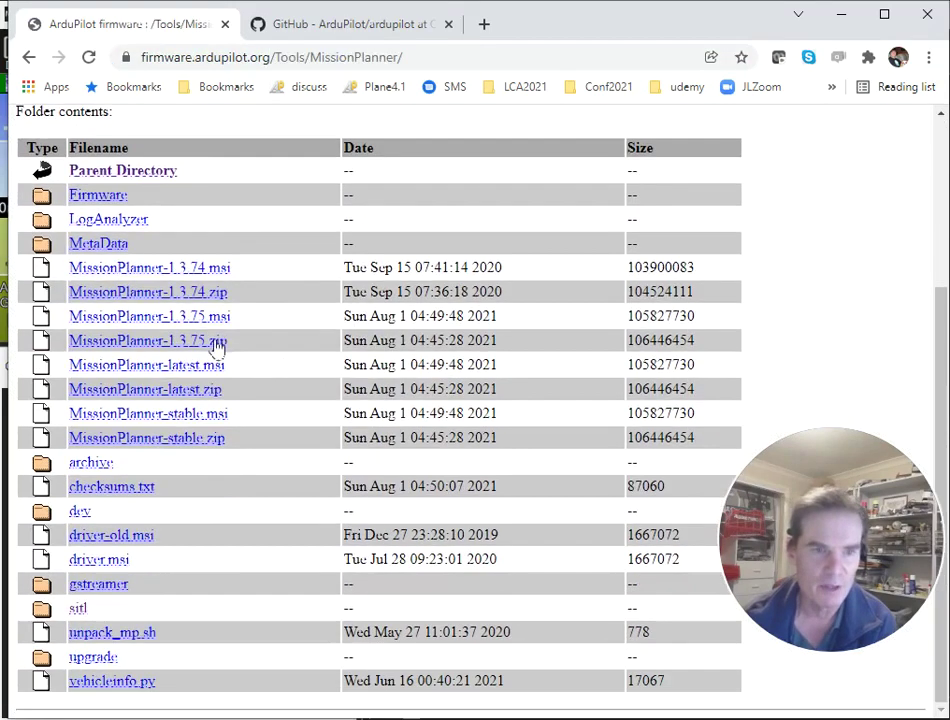
left_click(82, 610)
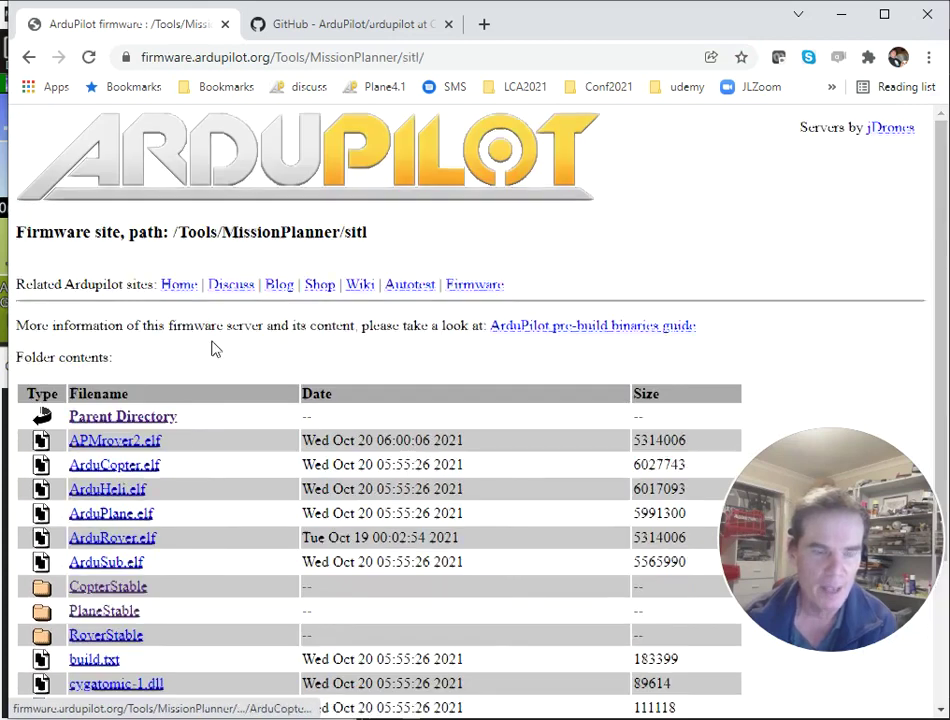
scroll(212, 345, "down", 2)
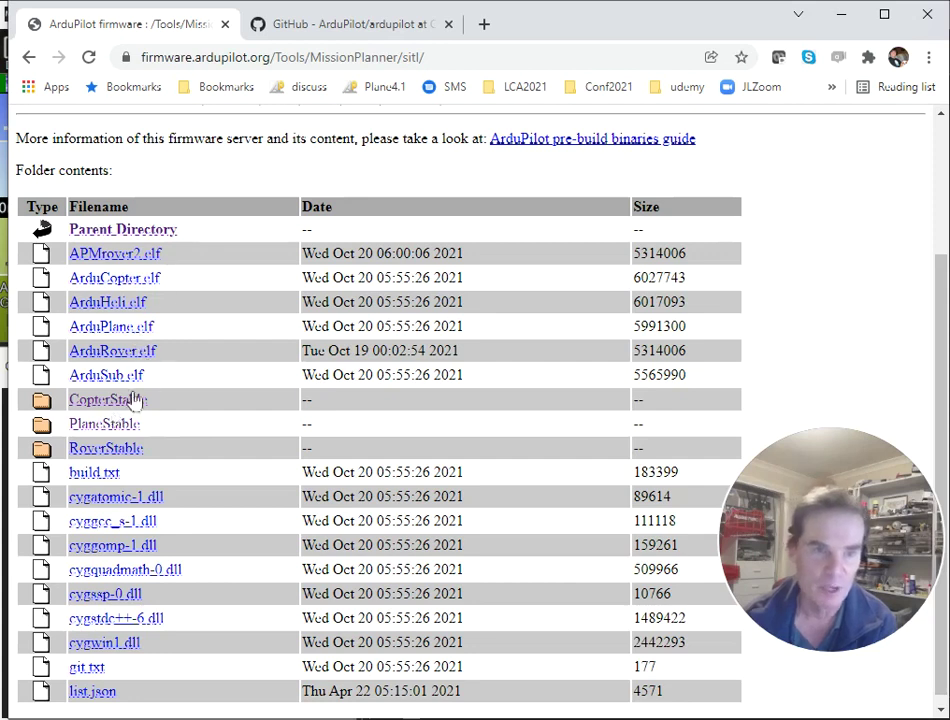
Download ArduCopter.elf from the CopterStable folder and show it in the Downloads folder
left_click(128, 401)
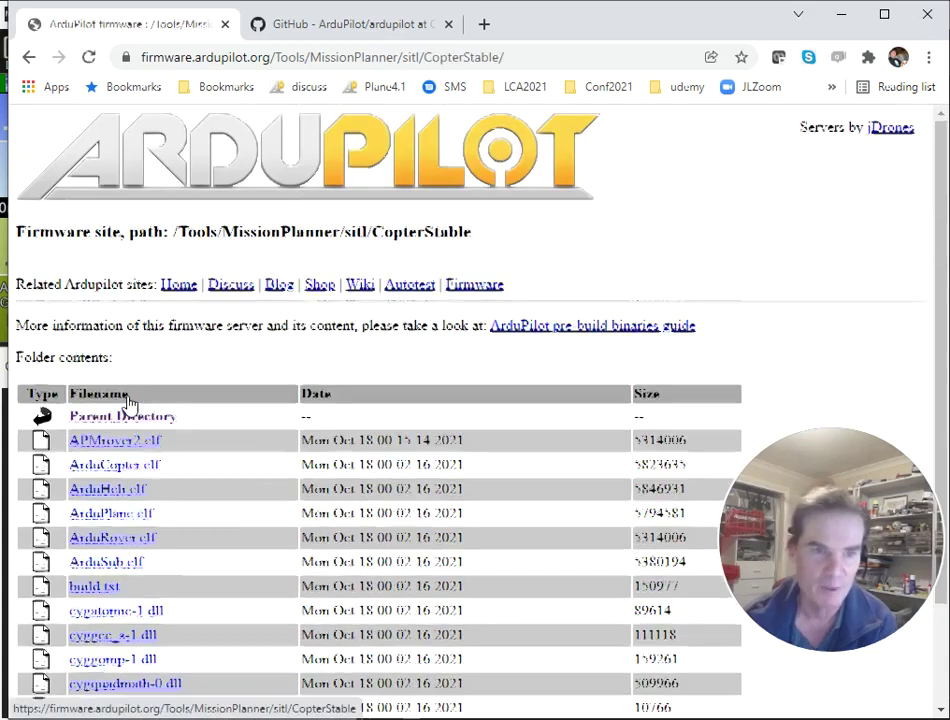
scroll(250, 374, "down", 1)
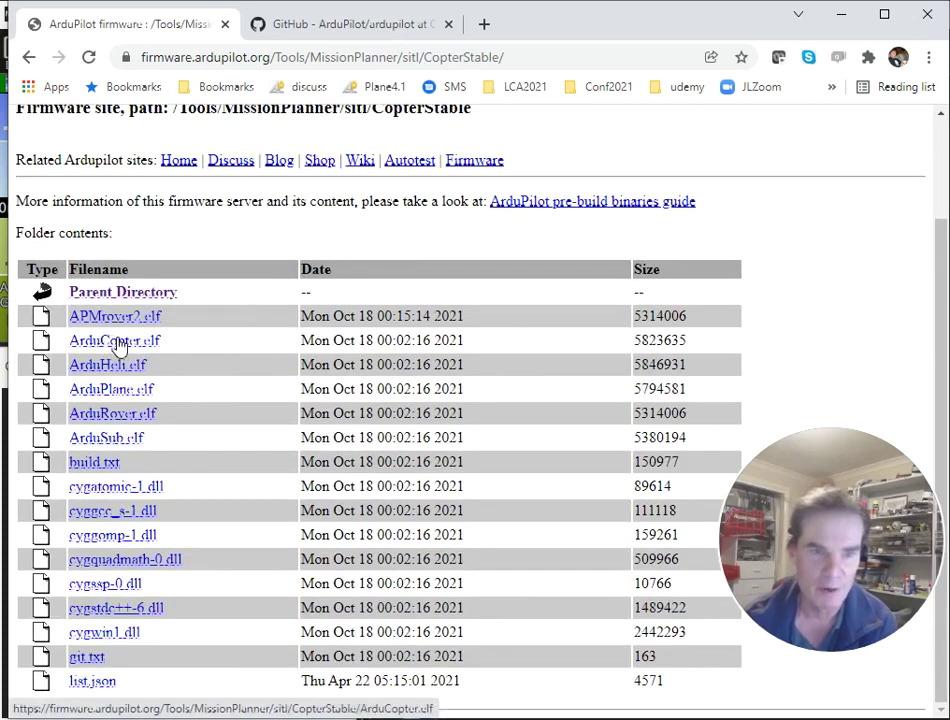
left_click(116, 341)
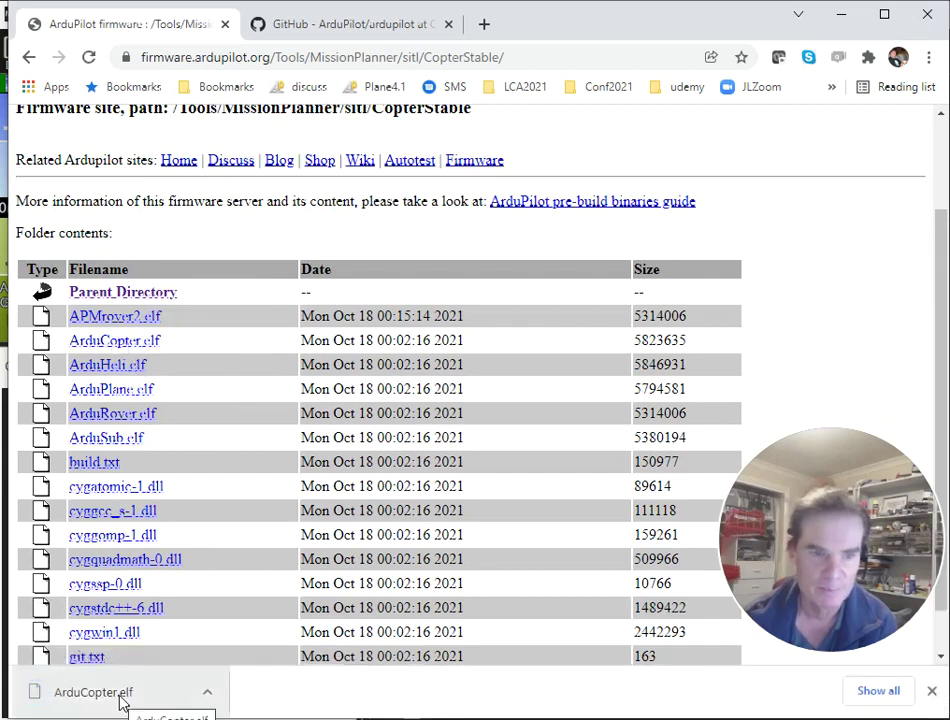
right_click(122, 702)
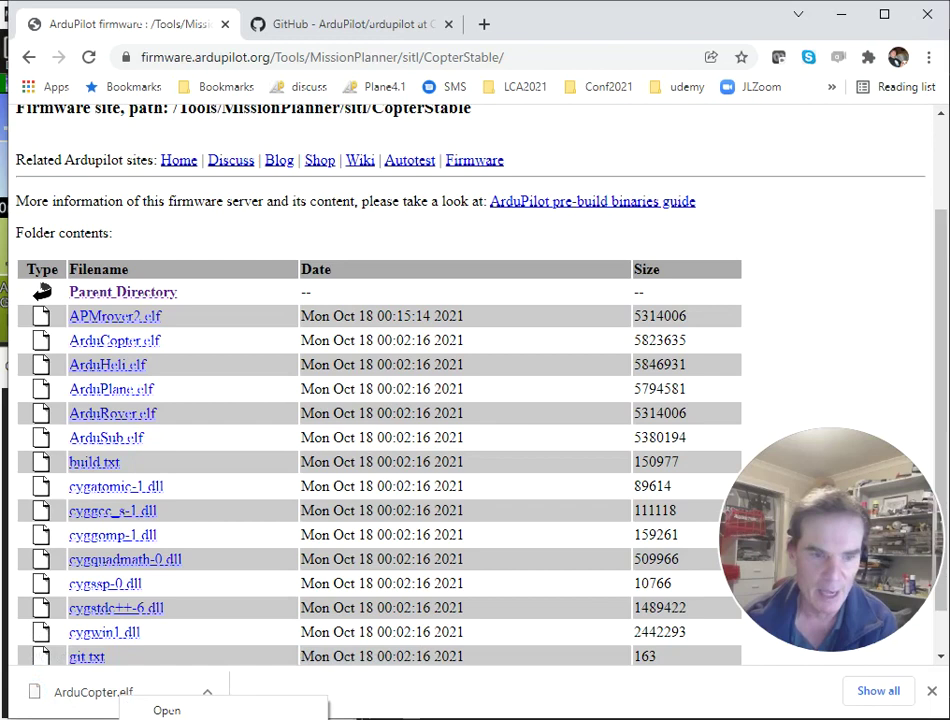
left_click(165, 719)
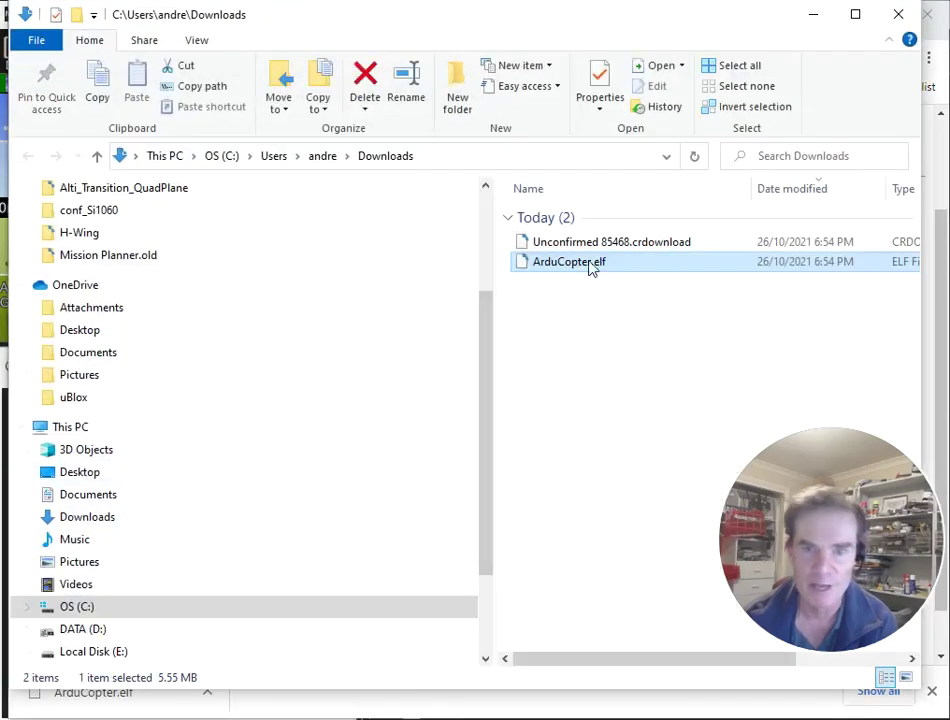
Copy ArduCopter.elf from Downloads, then close that window and minimize the browser
right_click(591, 267)
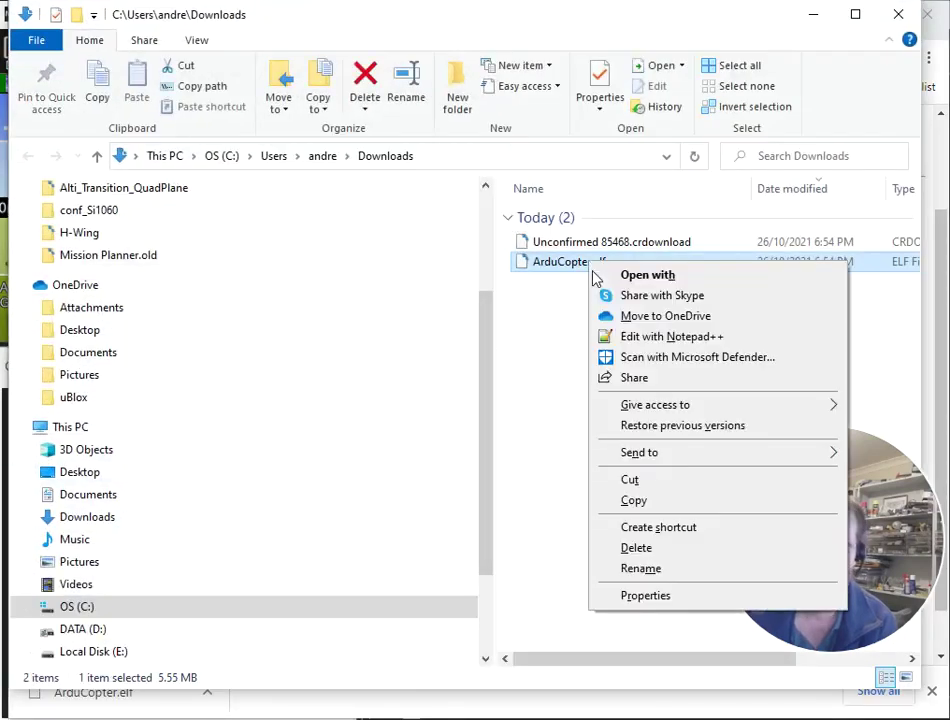
left_click(630, 504)
left_click(893, 15)
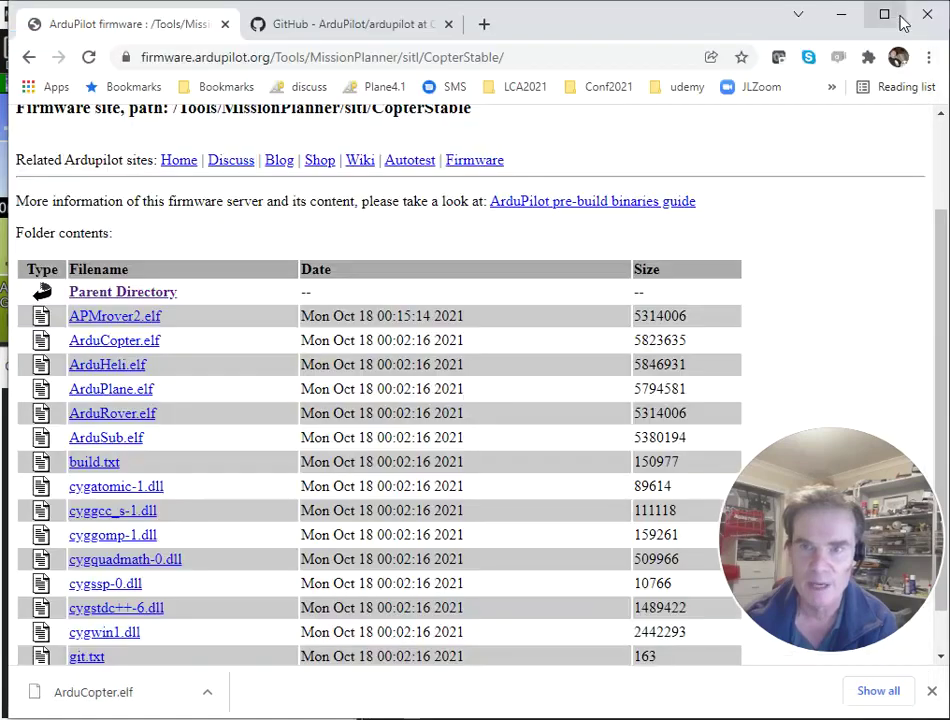
left_click(842, 16)
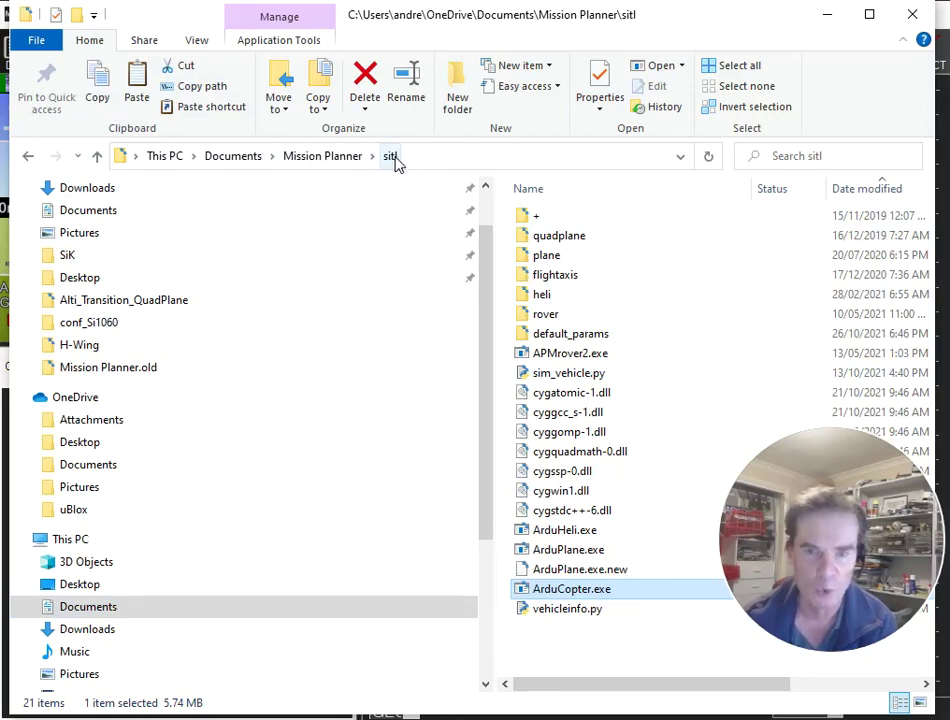
Paste the downloaded ArduCopter.elf into the sitl folder
left_click(599, 652)
right_click(599, 652)
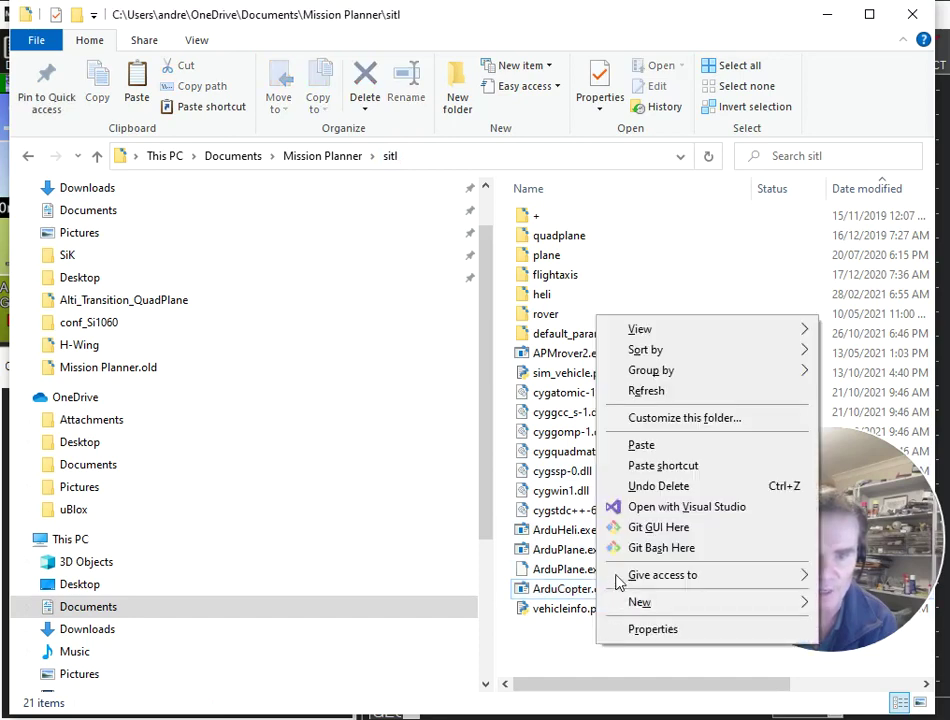
left_click(643, 447)
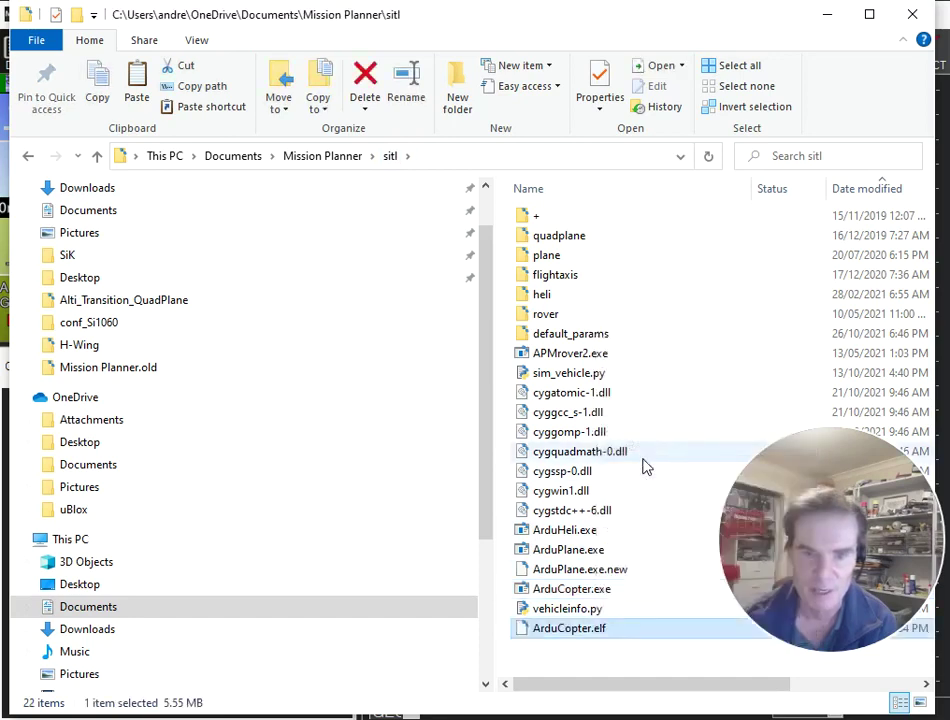
Keep the pasted file named ArduCopter.elf and delete the old ArduCopter.exe
key("F2")
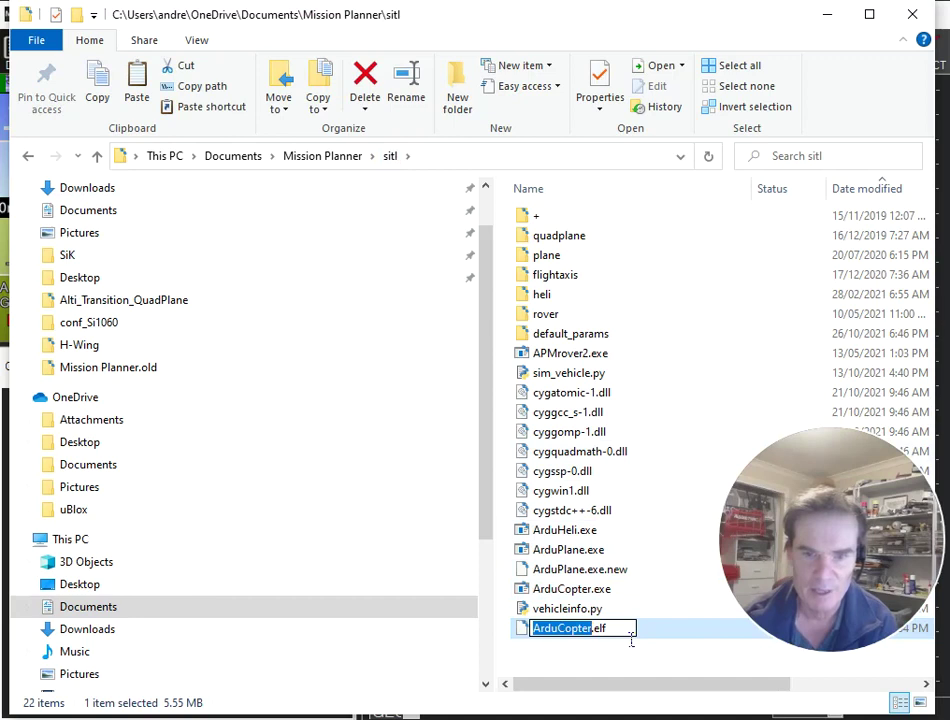
left_click(631, 640)
key("BackSpace")
key("BackSpace")
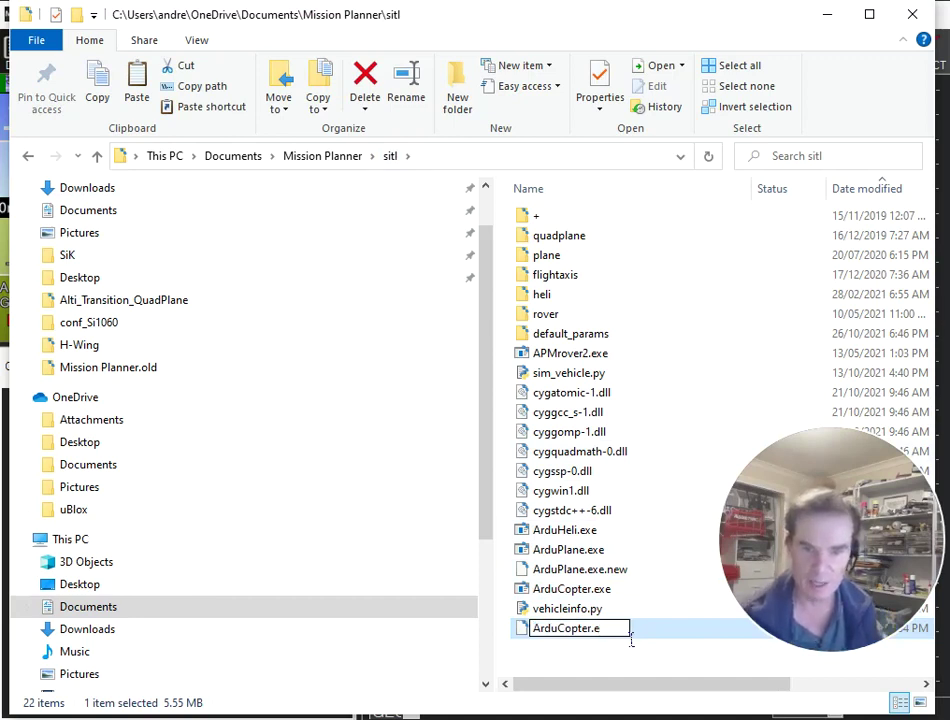
type("lf")
key("Return")
left_click(596, 590)
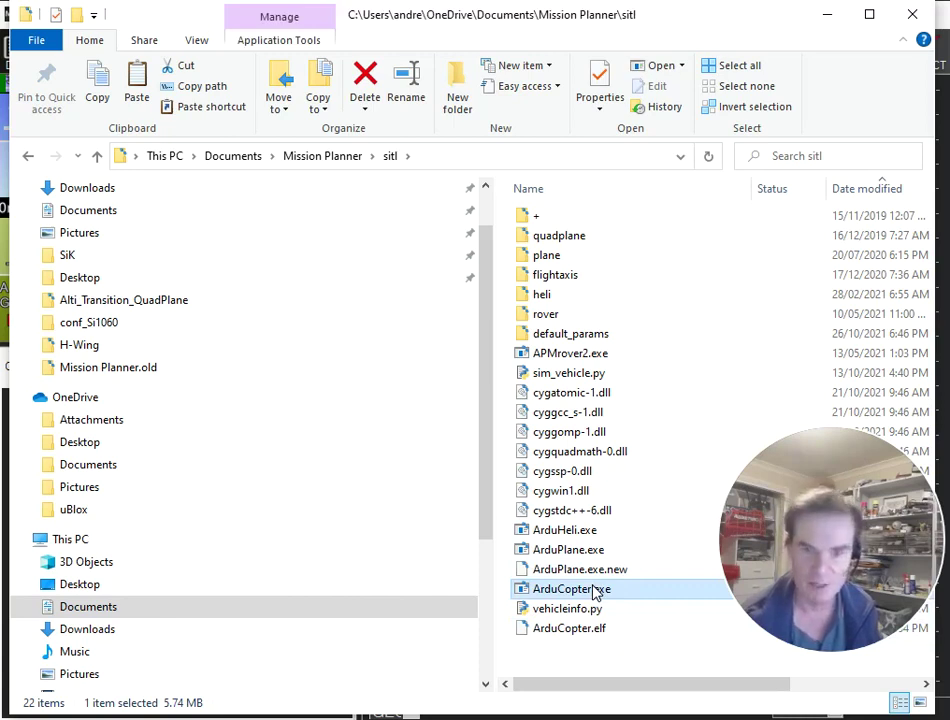
key("Delete")
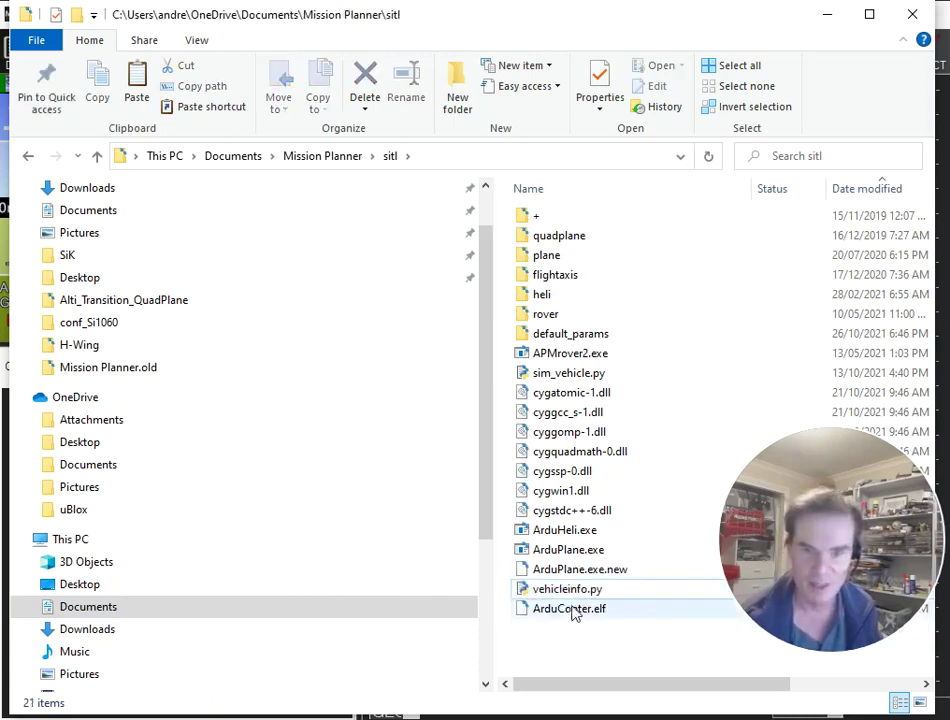
Rename ArduCopter.elf to ArduCopter.exe and accept the extension-change warning
left_click(573, 611)
right_click(574, 610)
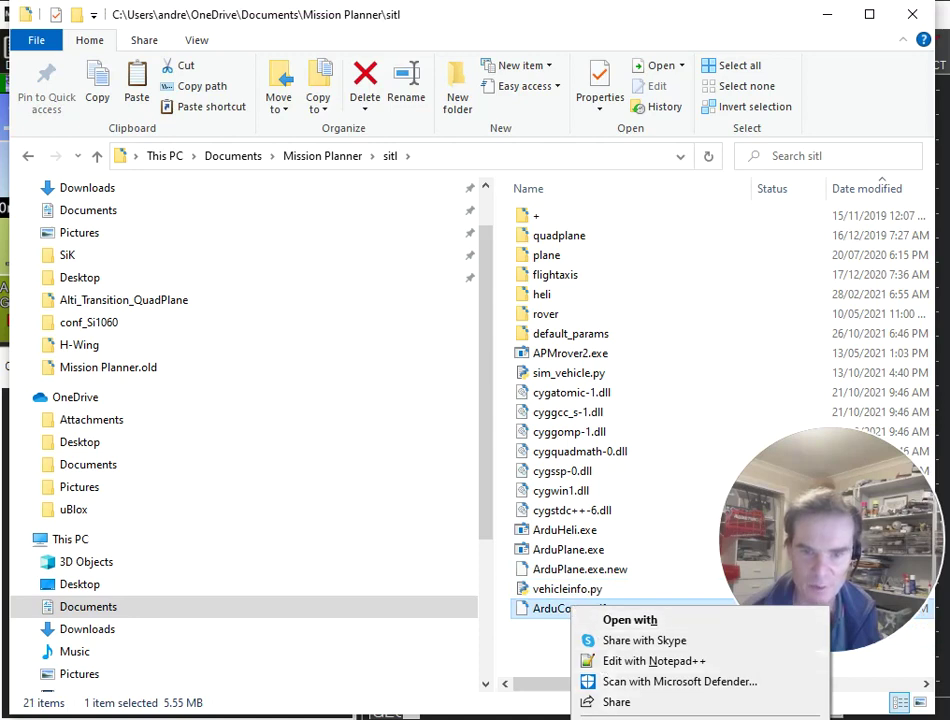
key("m")
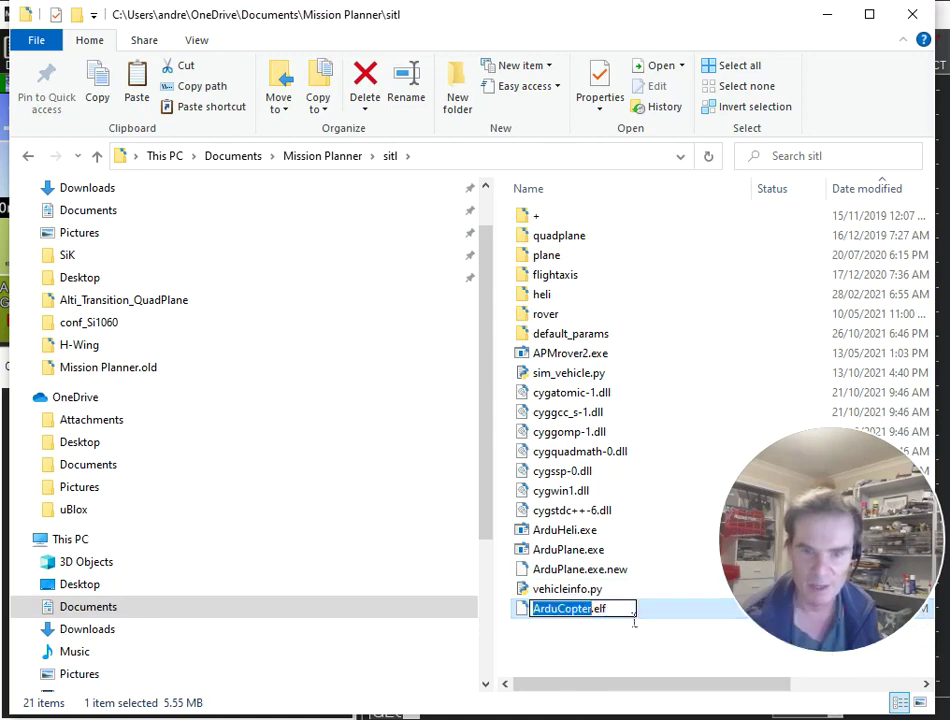
left_click(634, 621)
key("BackSpace")
key("BackSpace")
type("x")
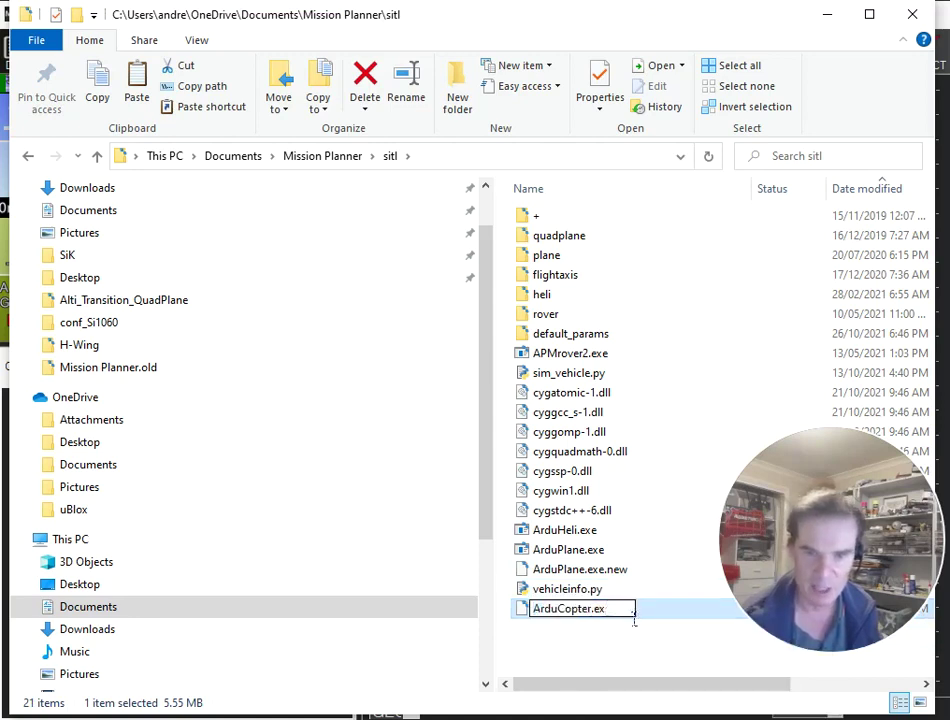
type("e")
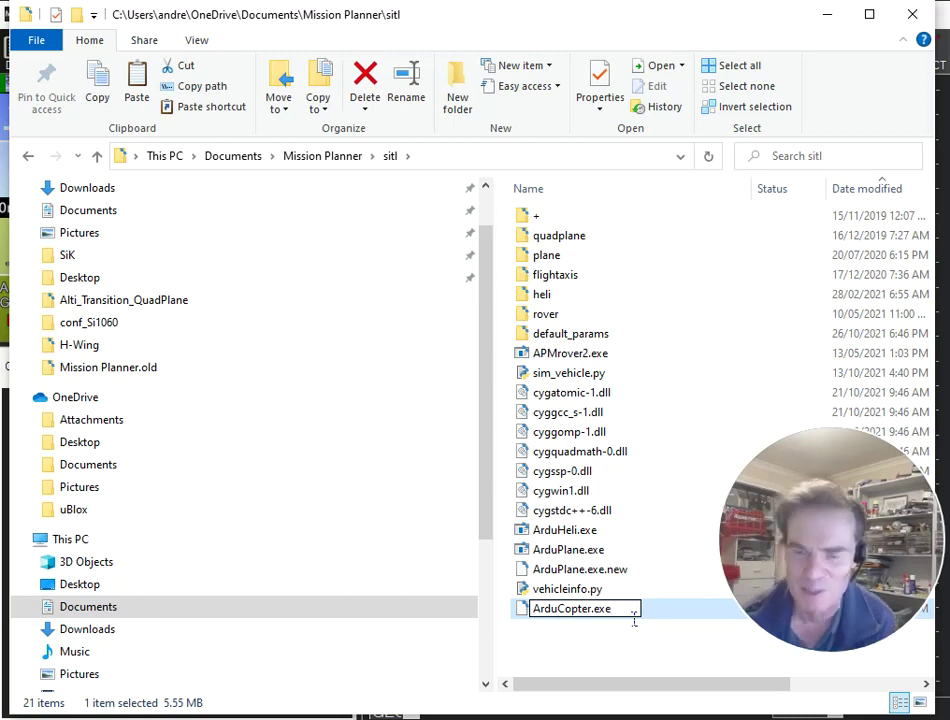
key("Return")
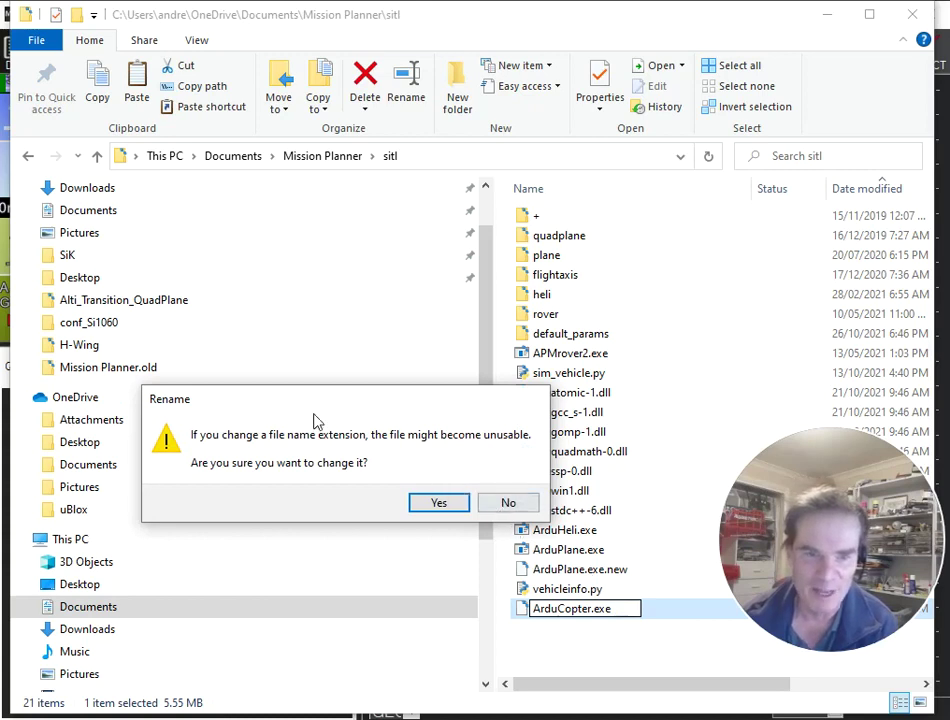
left_click(439, 503)
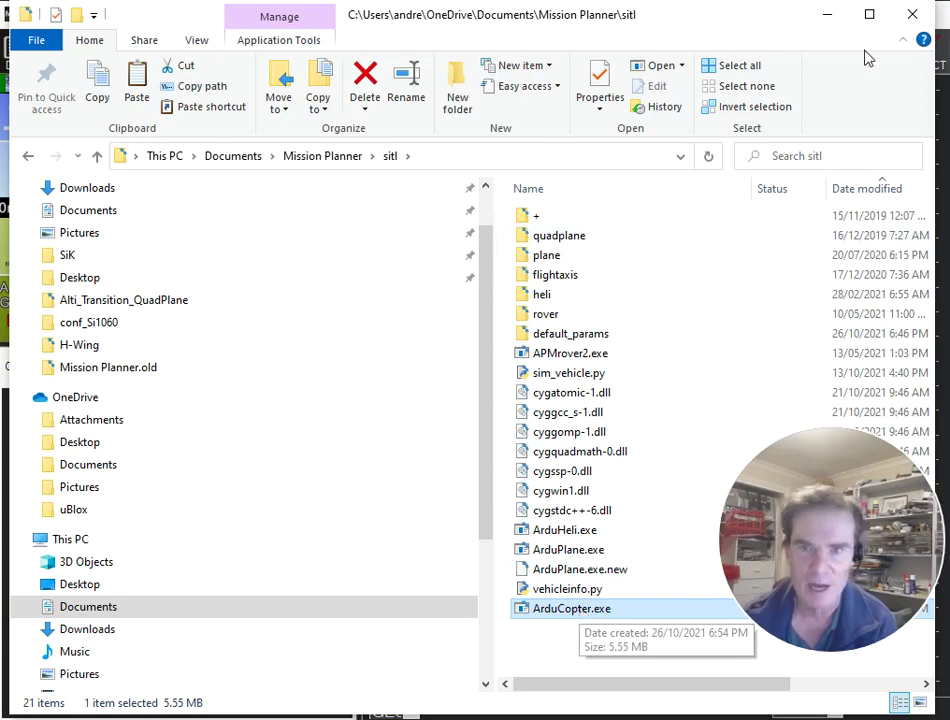
Return to Mission Planner's Simulation page and tick Skip Download
left_click(826, 16)
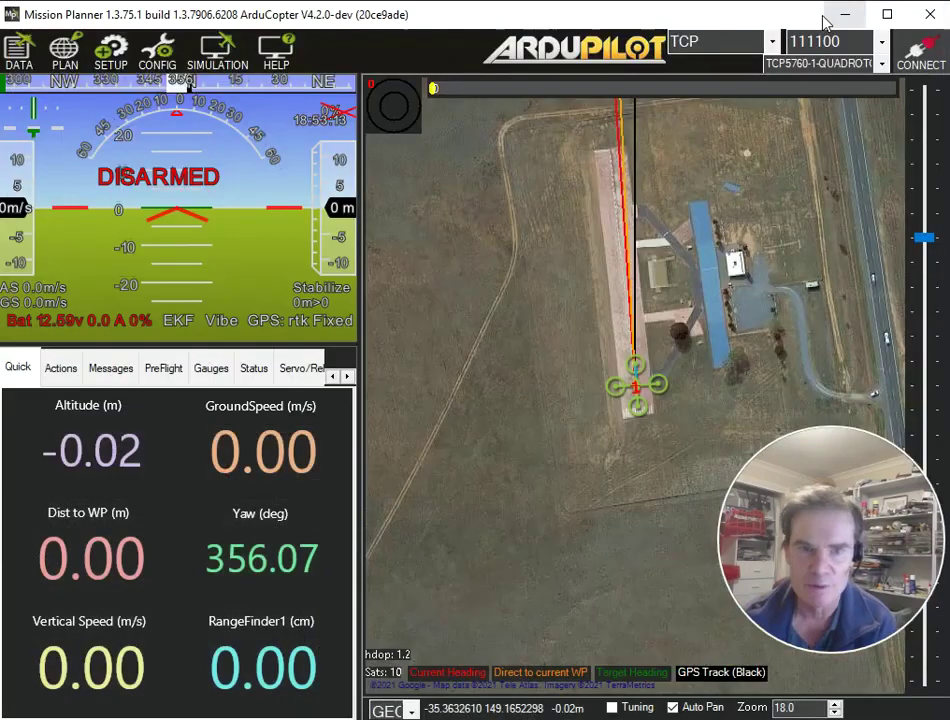
left_click(217, 48)
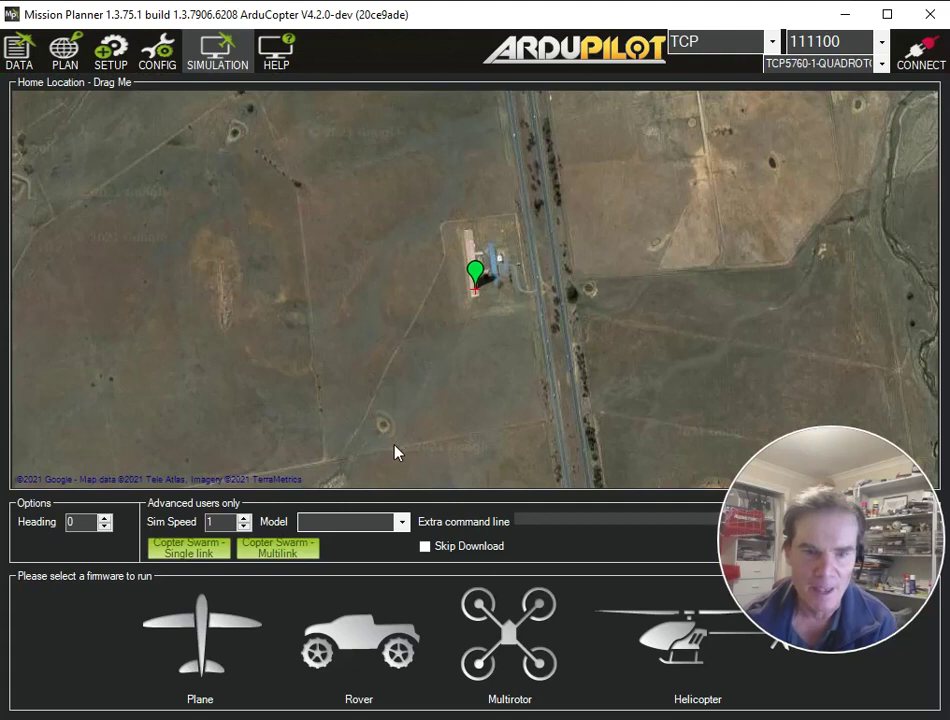
left_click(425, 546)
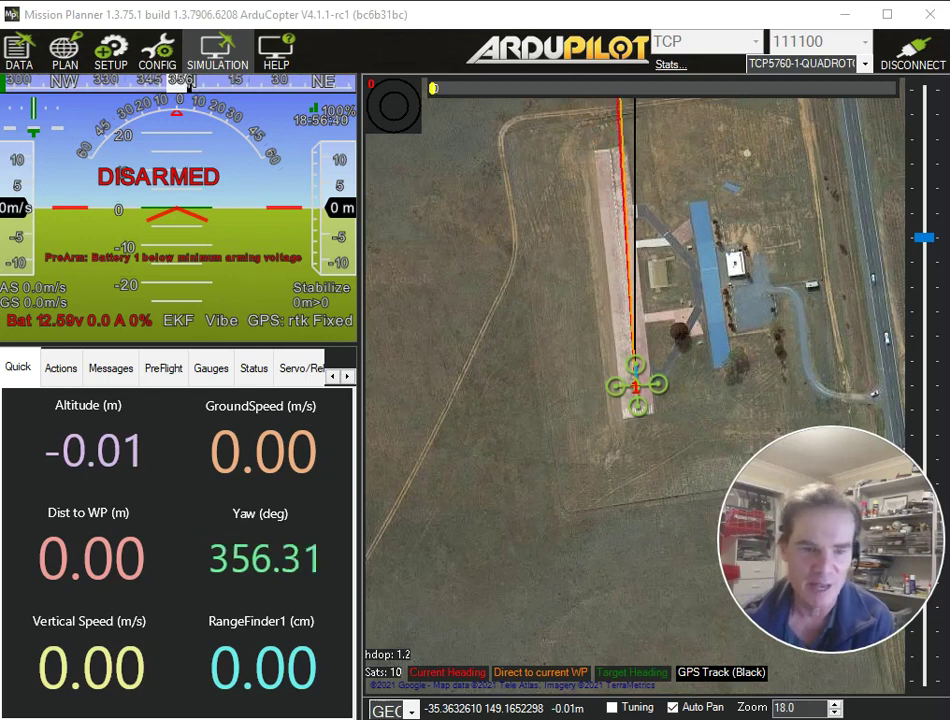
key("alt+Tab")
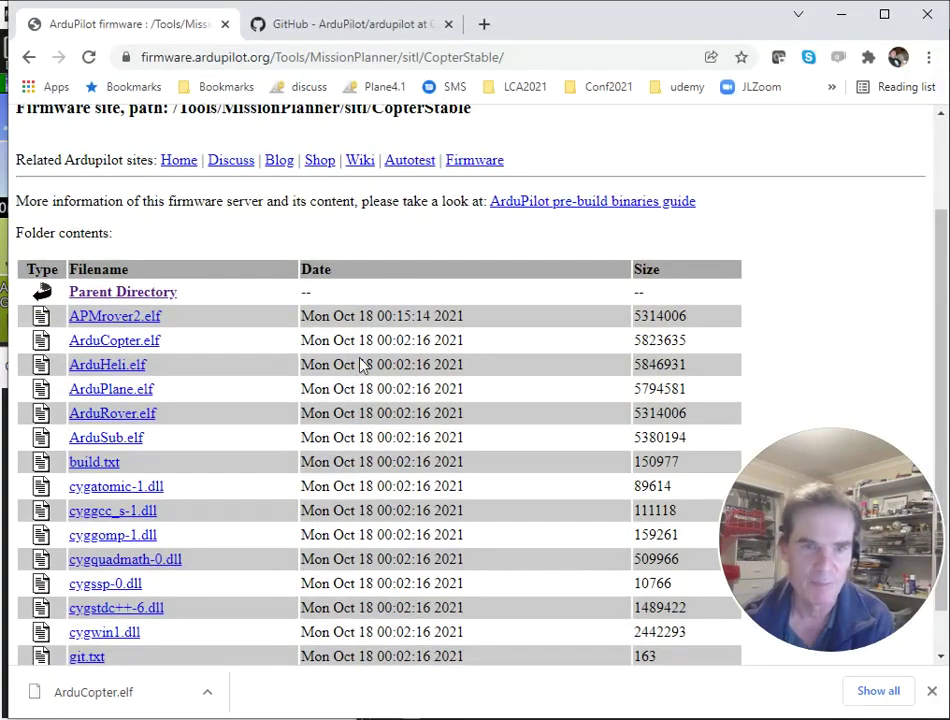
left_click(388, 23)
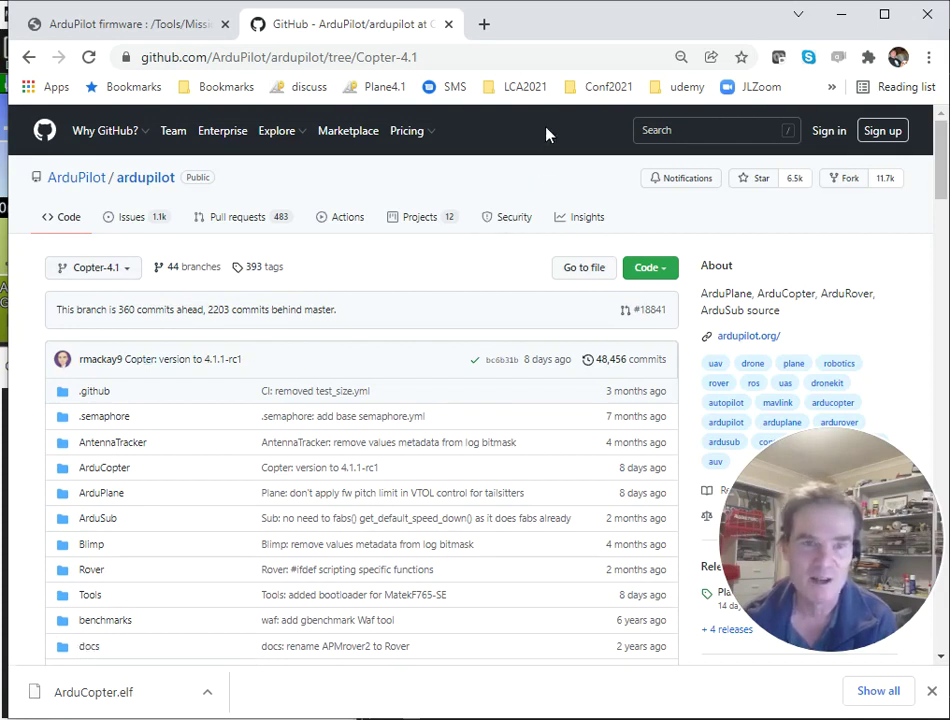
left_click(798, 14)
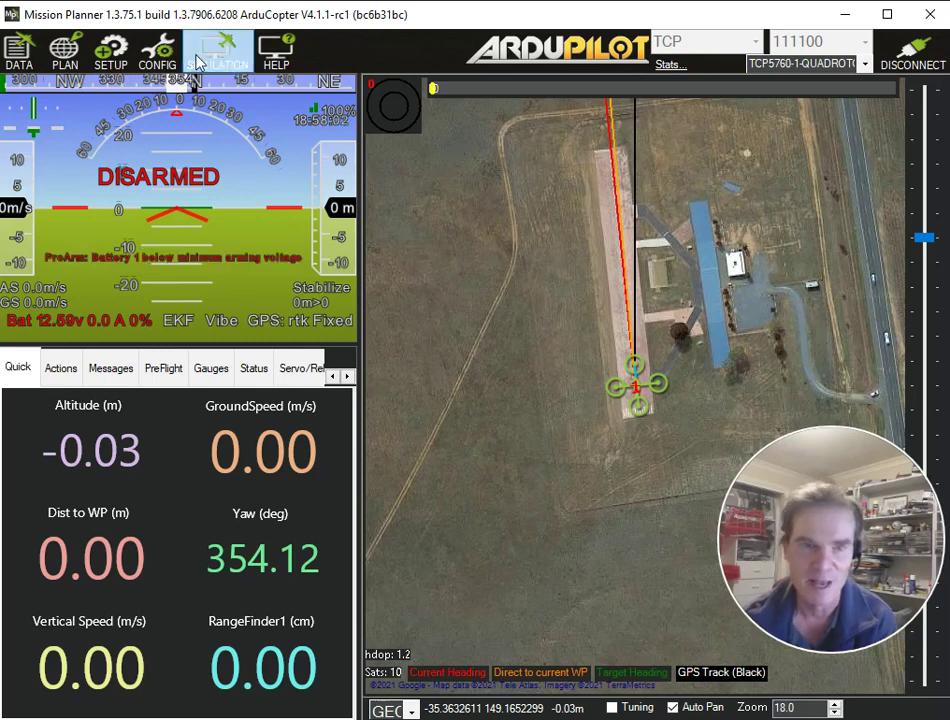
Reopen the Simulation setup screen to check Skip Download is still ticked
left_click(217, 48)
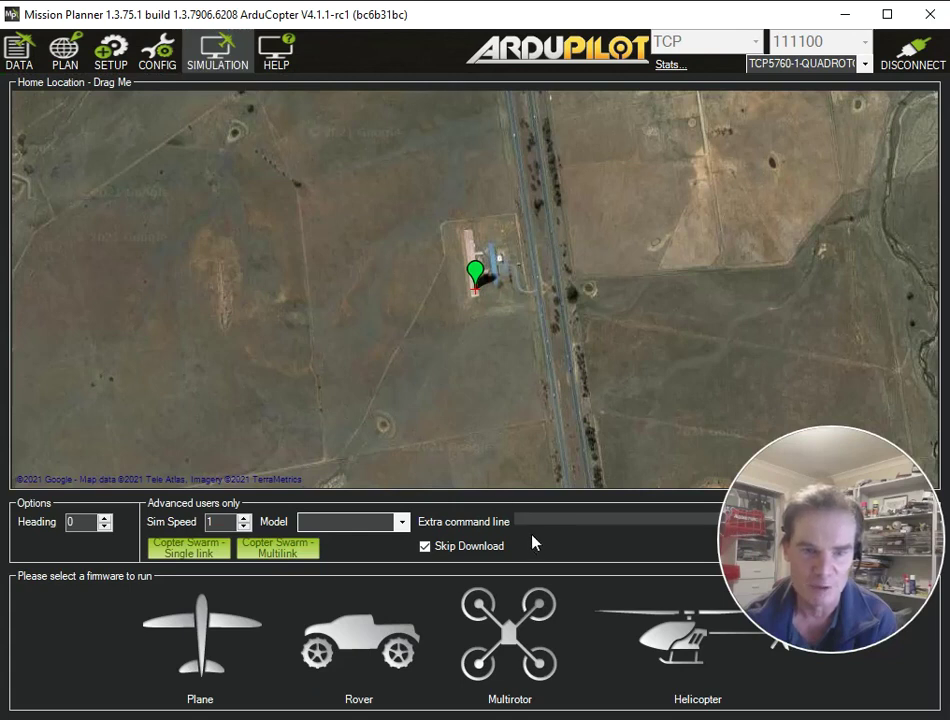